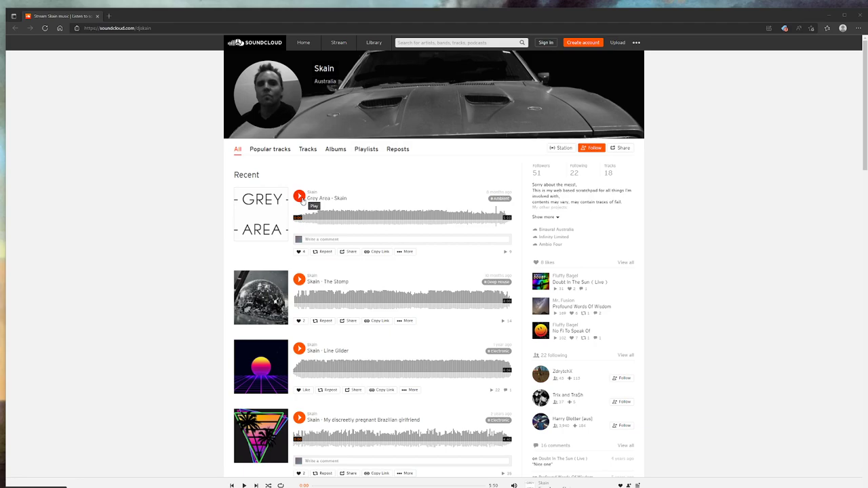
Step: Play the Grey Area track in SoundCloud
left_click(303, 199)
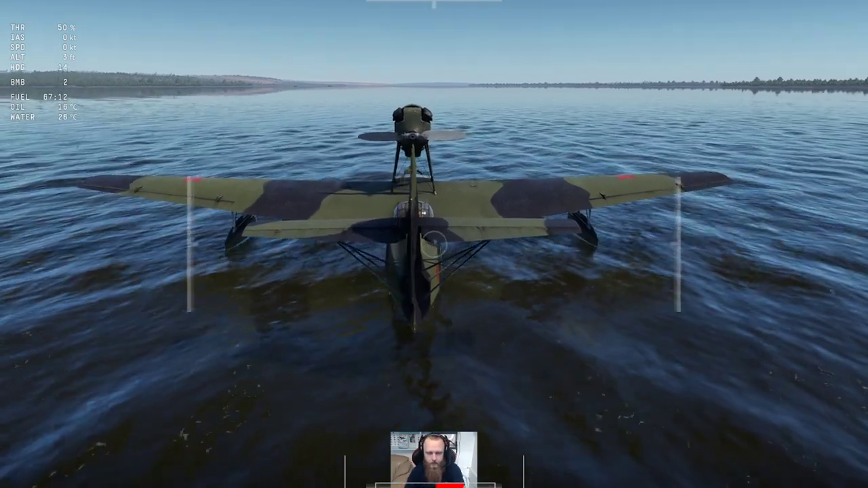
Step: Open the Controls settings at the Movement section
key("Escape")
left_click(435, 227)
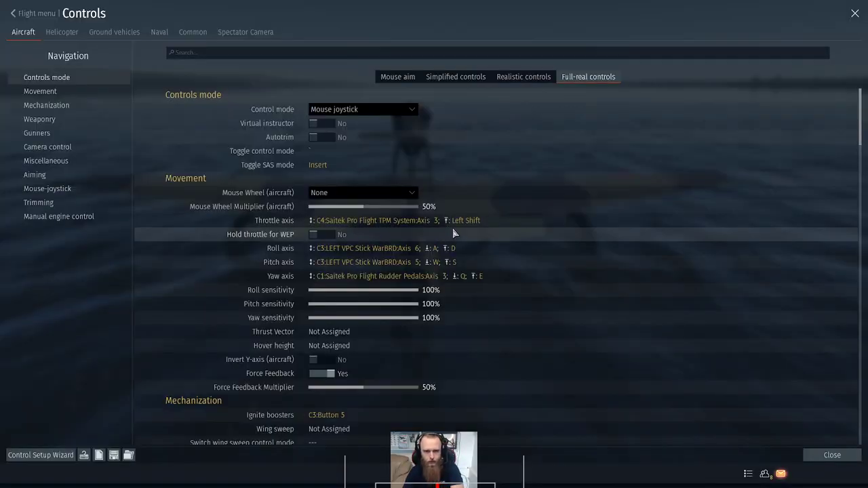
left_click(79, 105)
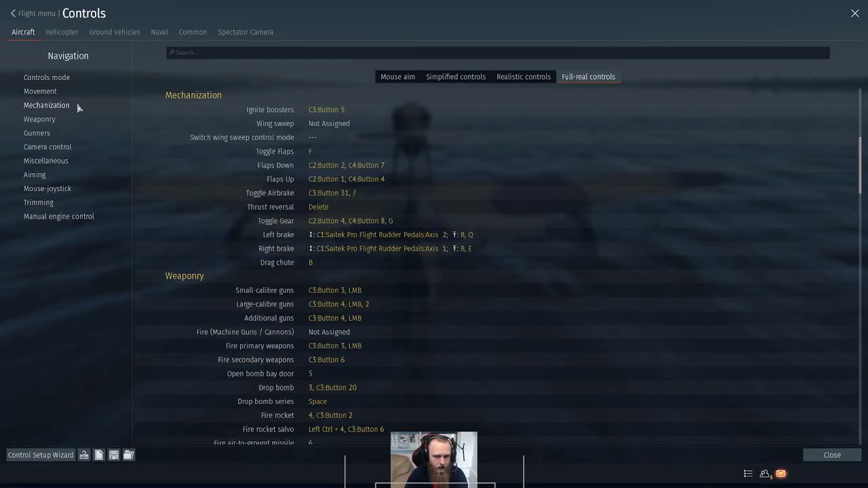
left_click(75, 91)
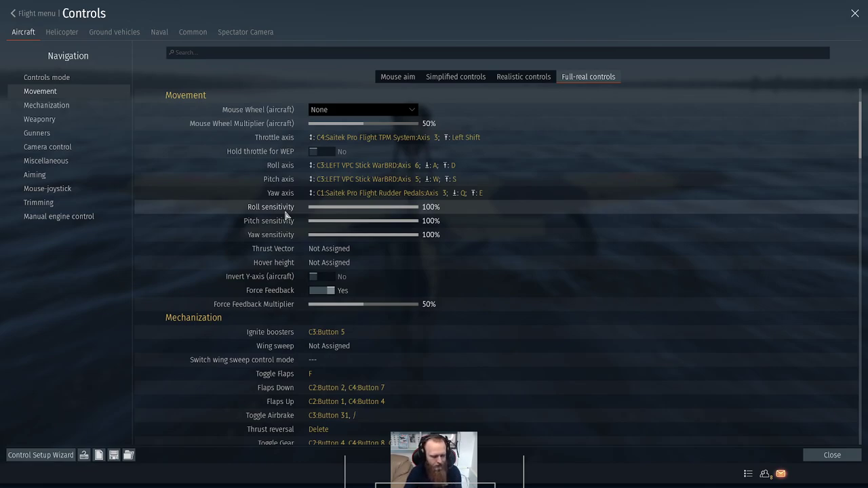
Step: Lower roll sensitivity to about 75% and pitch to about 50%, then close Controls
left_click_drag(397, 211, 392, 211)
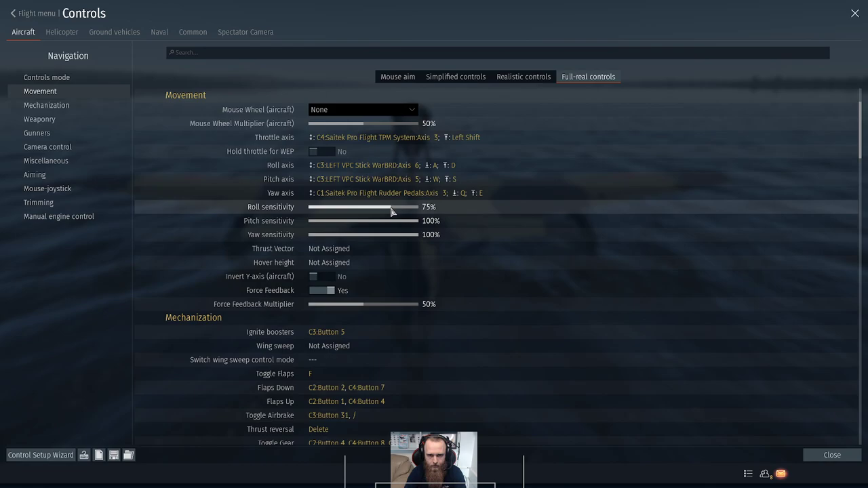
left_click_drag(369, 223, 336, 238)
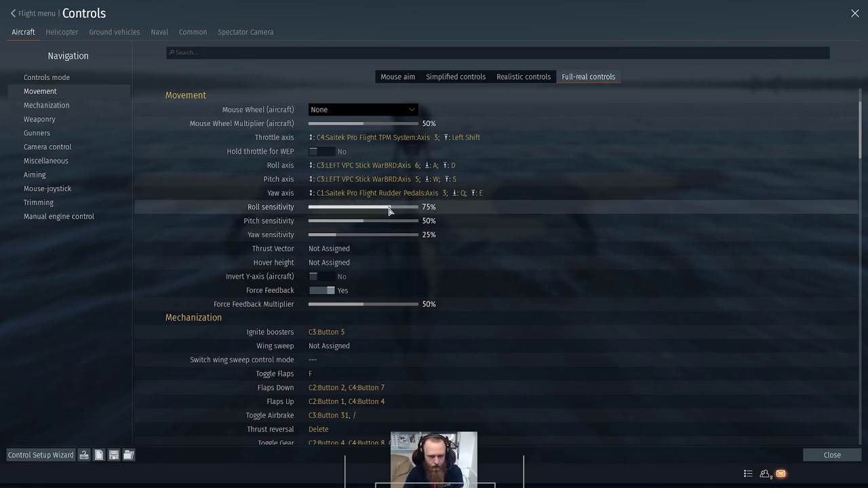
left_click_drag(393, 212, 398, 212)
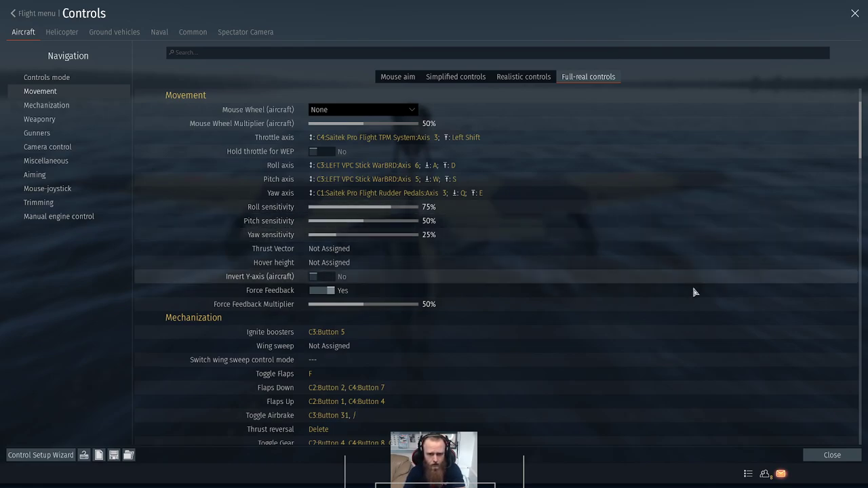
left_click(833, 455)
Step: Resume the test flight, then bring the in-flight menu back up
left_click(438, 184)
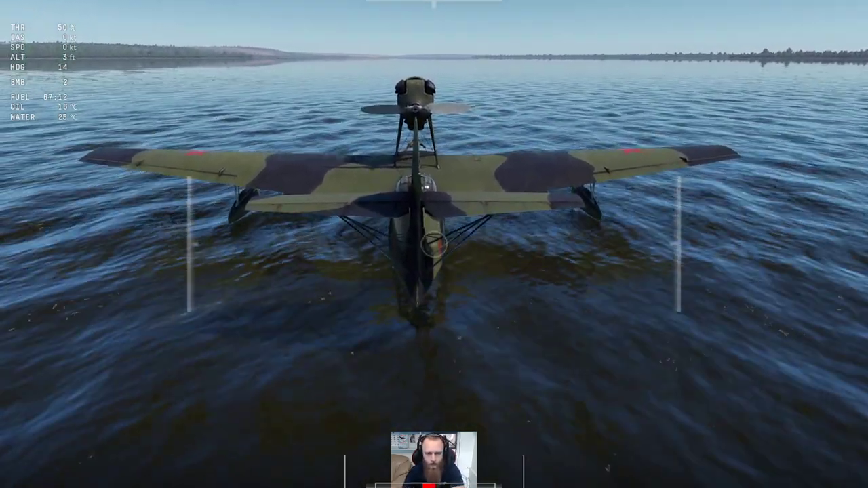
key("Escape")
Step: Export the Movement controls to VIRPIL PC SIM CONTROLS.blk, confirming the overwrite
left_click(436, 227)
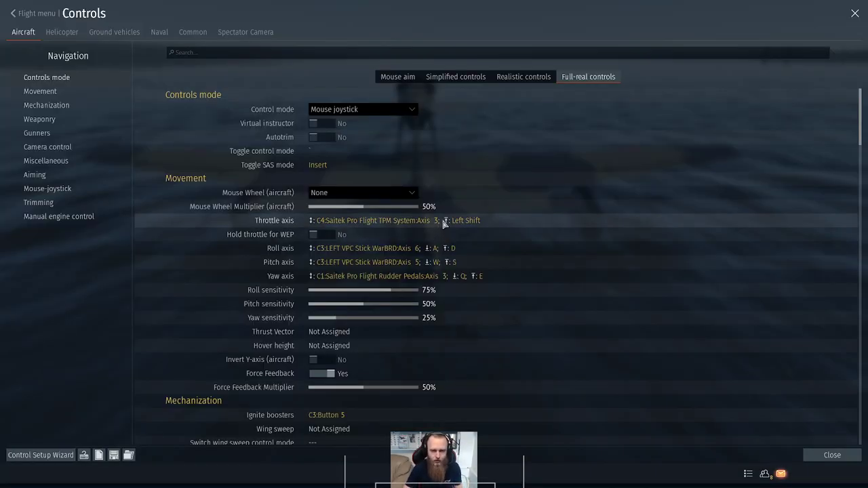
left_click(50, 92)
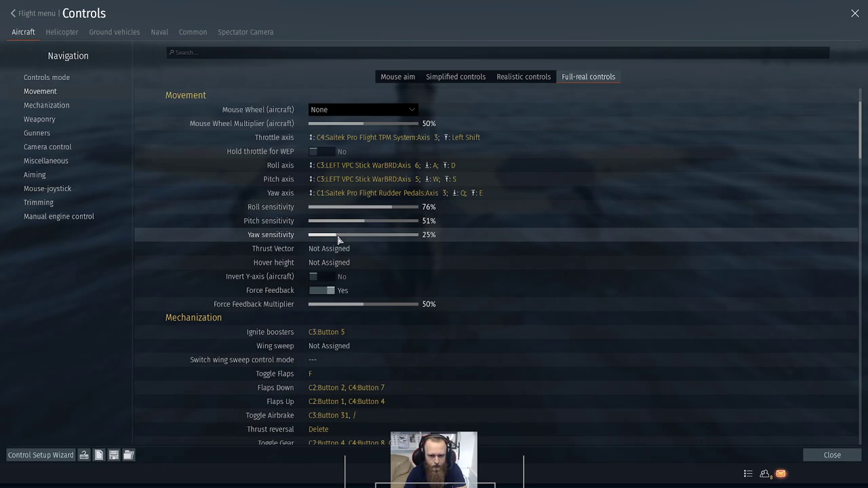
left_click(114, 455)
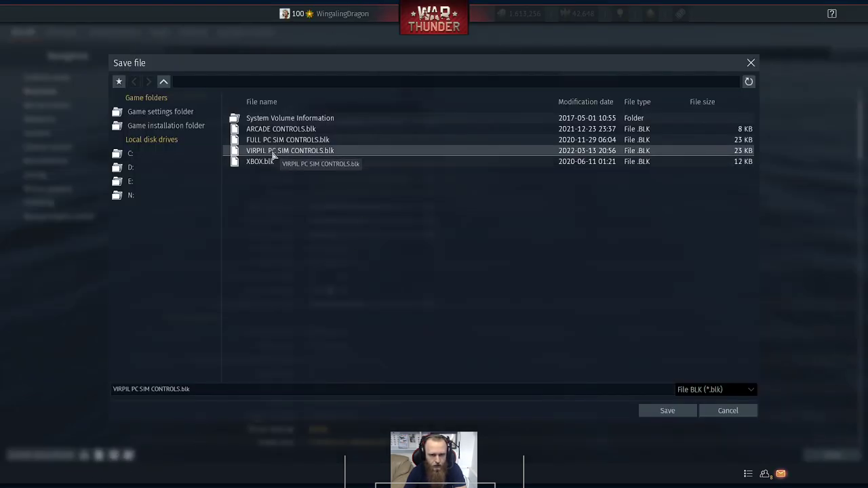
left_click(667, 410)
left_click(406, 263)
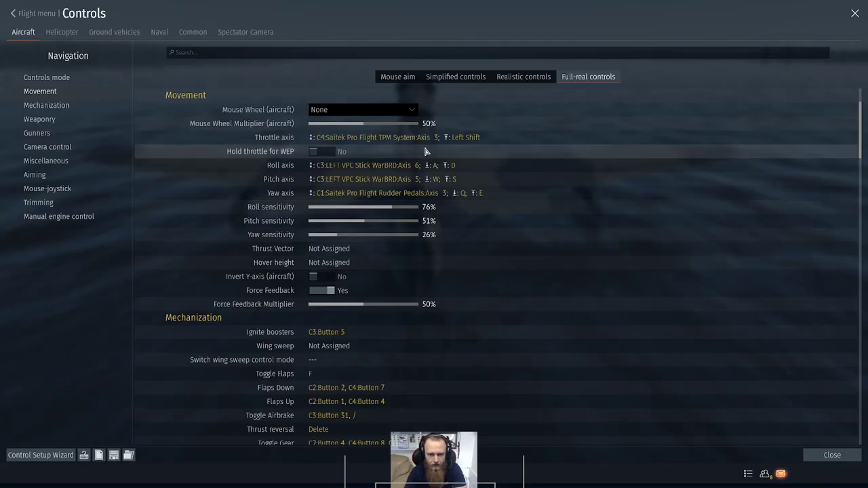
Step: Raise roll, pitch and yaw sensitivity to 100%
left_click(367, 222)
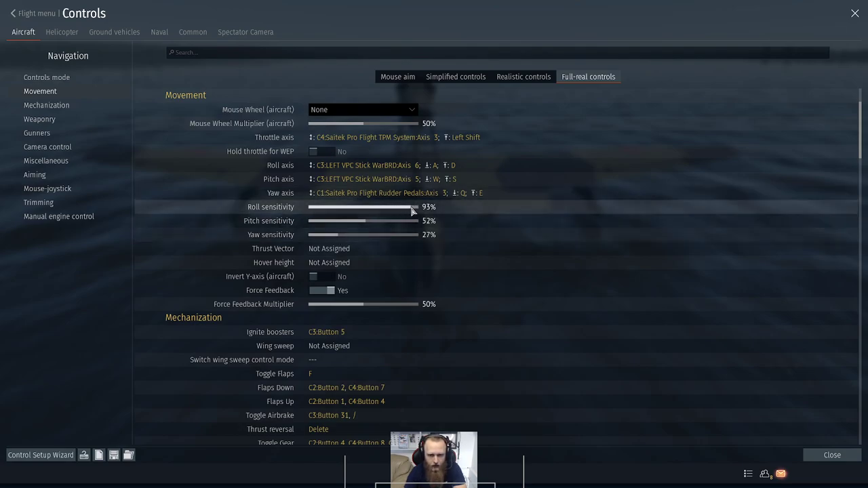
scroll(411, 207, "up", 3)
scroll(380, 221, "up", 10)
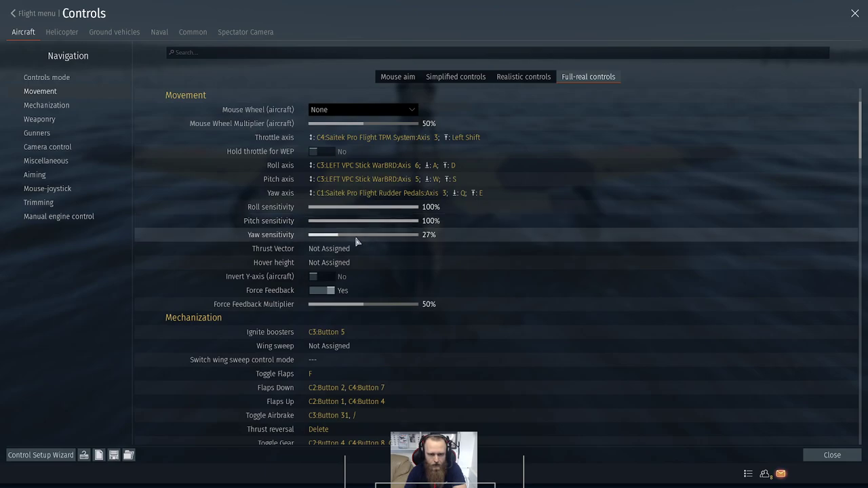
scroll(356, 242, "up", 15)
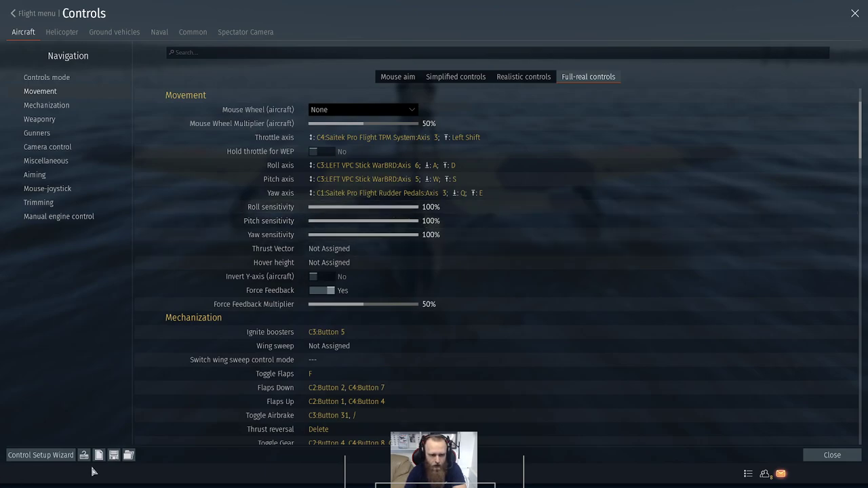
Step: Save the controls over the existing file and return to the flight
left_click(114, 455)
left_click(667, 410)
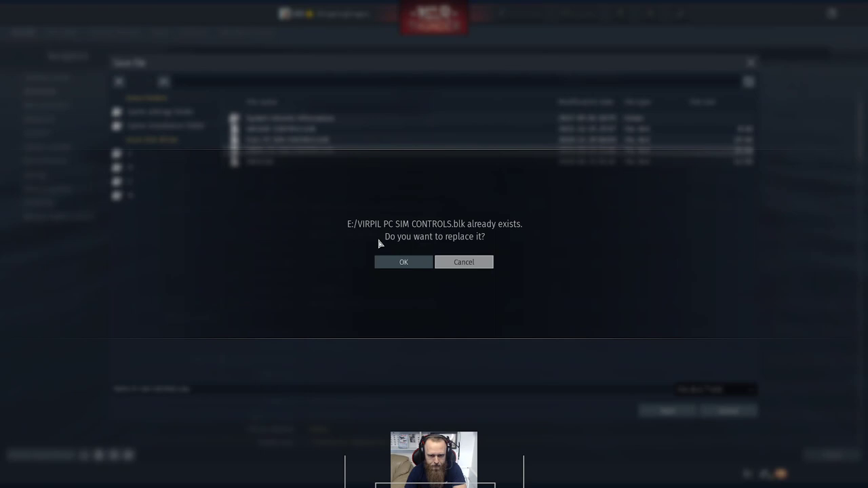
left_click(404, 262)
key("Escape")
key("Escape")
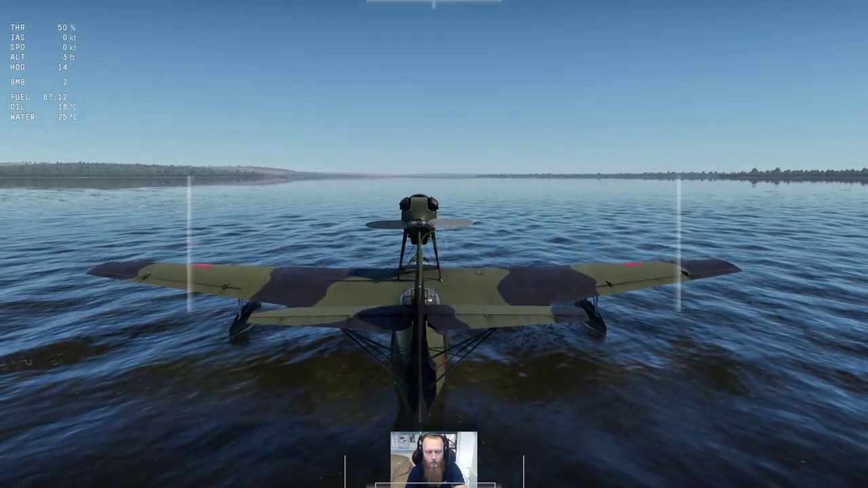
Step: Toggle to the cockpit view and back to the external view, then pause the game
key("v")
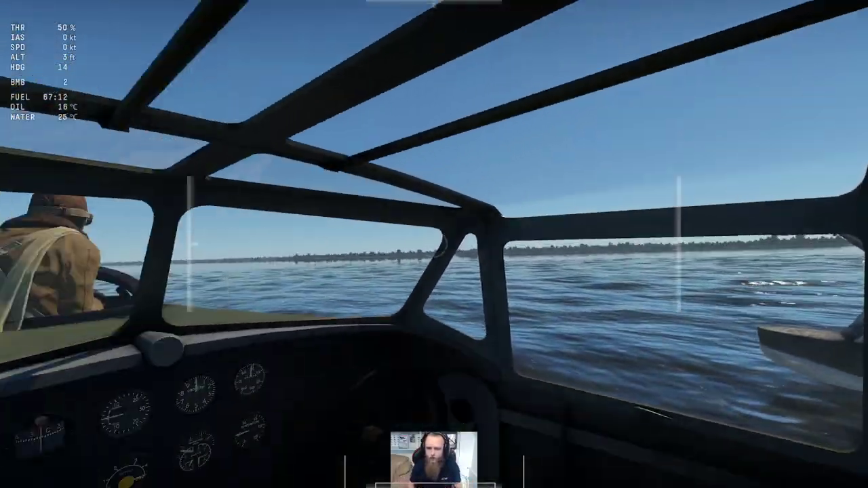
key("v")
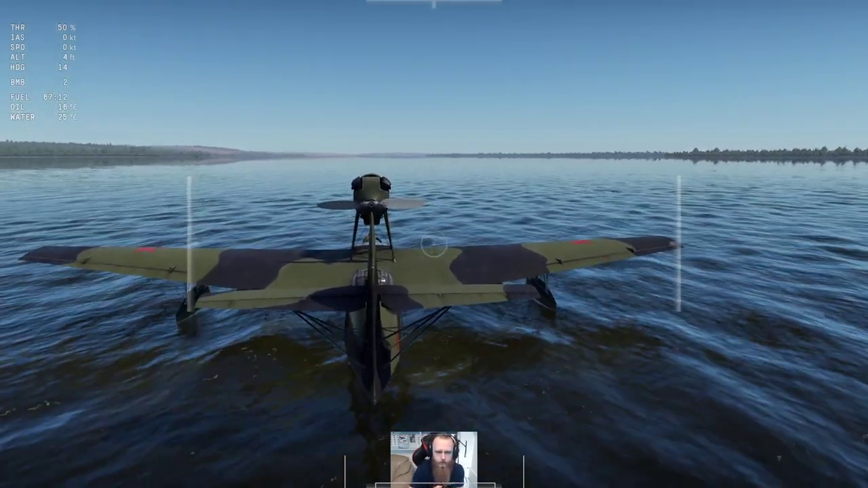
key("Escape")
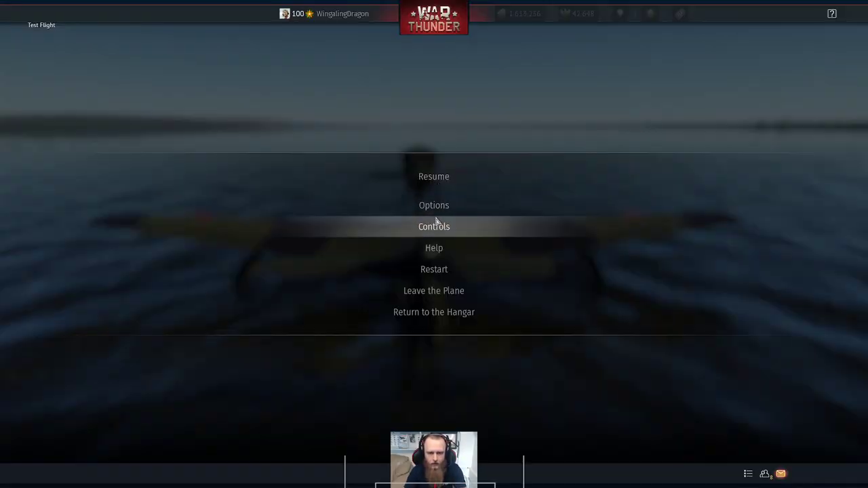
Step: In Controls > Movement, drag roll sensitivity from 78% up to 100%
left_click(436, 221)
left_click(40, 91)
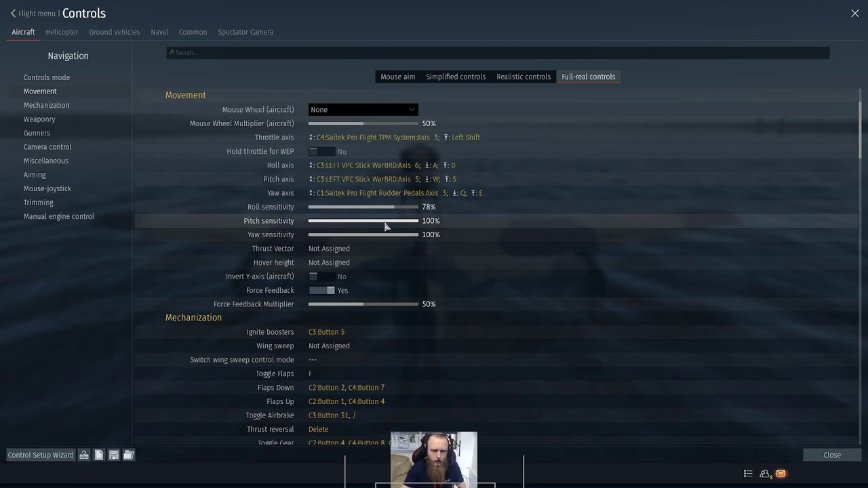
left_click_drag(385, 208, 407, 208)
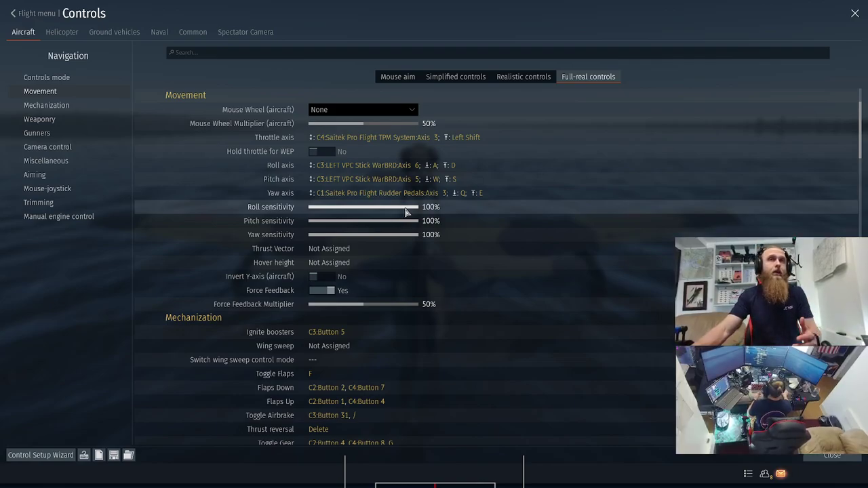
Step: Drop roll, pitch and yaw sensitivity to 0% and close Controls back to the seaplane
left_click_drag(406, 212, 288, 241)
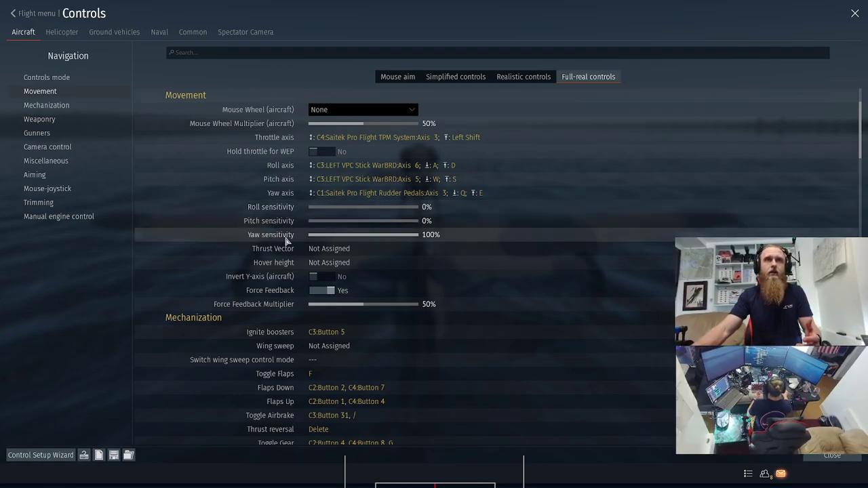
scroll(287, 241, "down", 10)
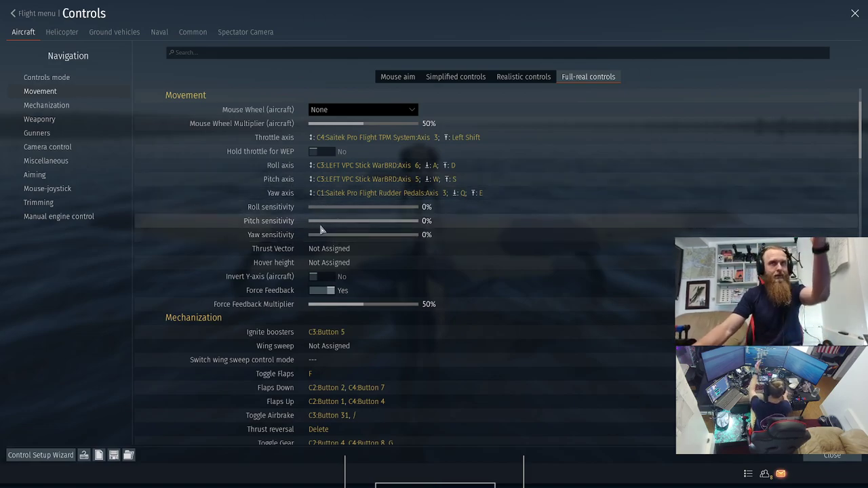
key("Escape")
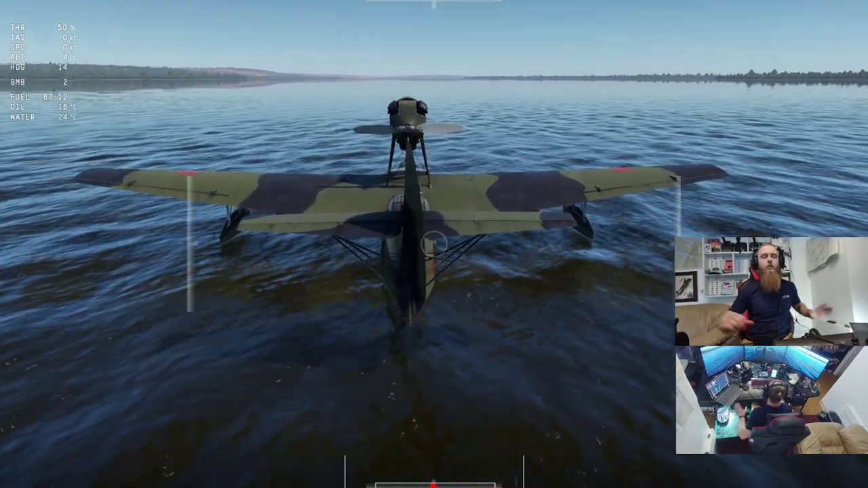
Step: Open the Controls settings at the Movement section
key("Escape")
left_click(479, 228)
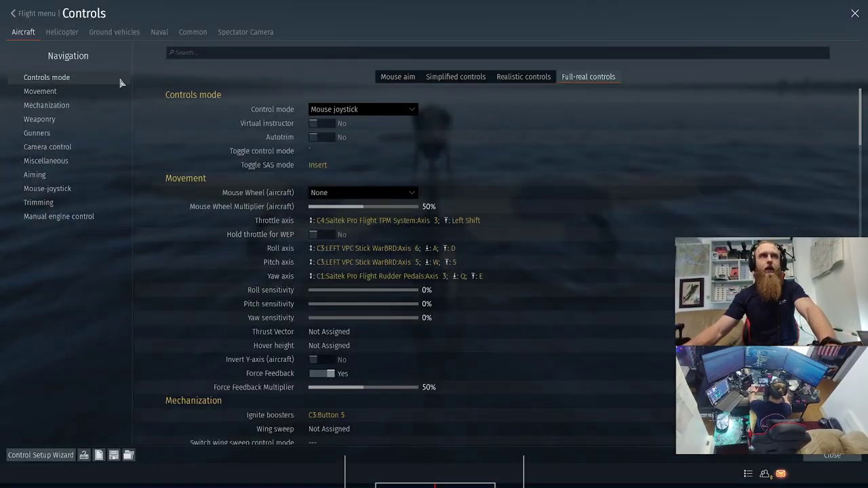
left_click(82, 91)
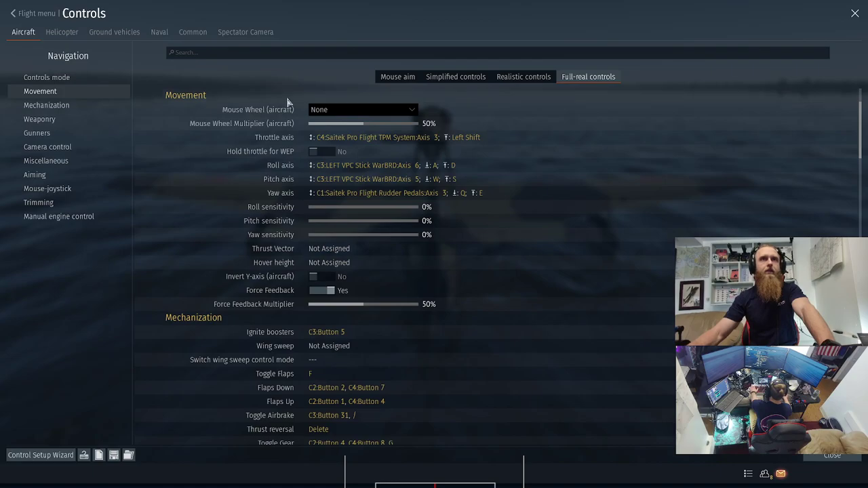
Step: Raise roll, pitch and yaw sensitivity to 100%, then resume flying
left_click(384, 206)
left_click(367, 221)
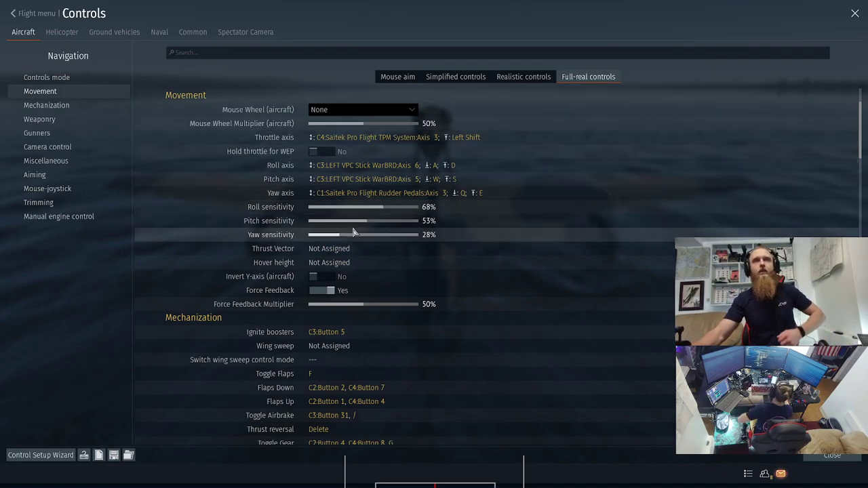
left_click_drag(384, 207, 453, 227)
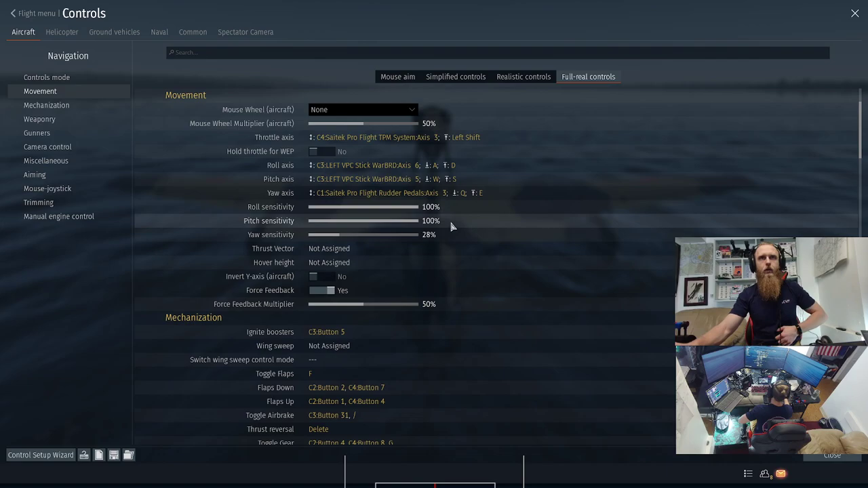
left_click_drag(363, 234, 418, 233)
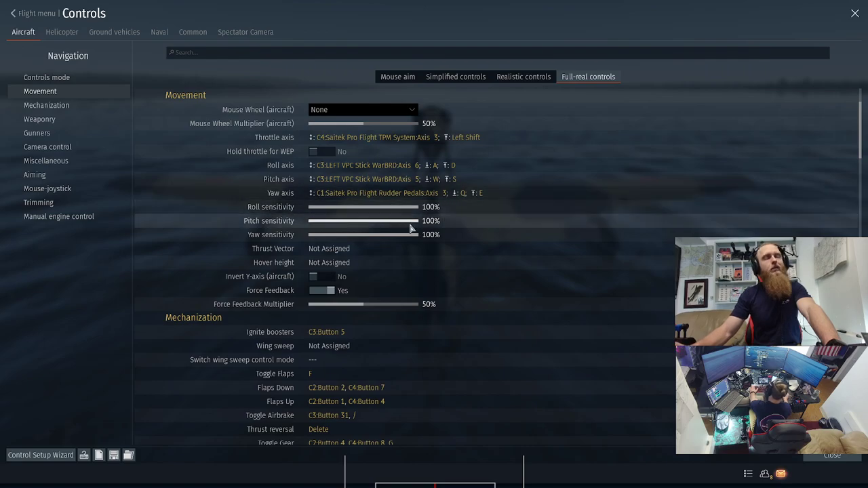
key("Escape")
key("Escape")
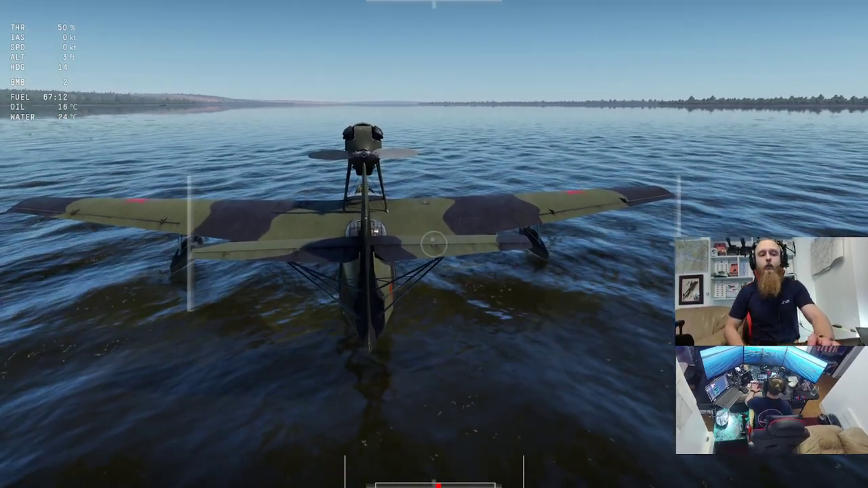
Step: Switch to the seaplane's cockpit view, then bring up the pause menu
key("v")
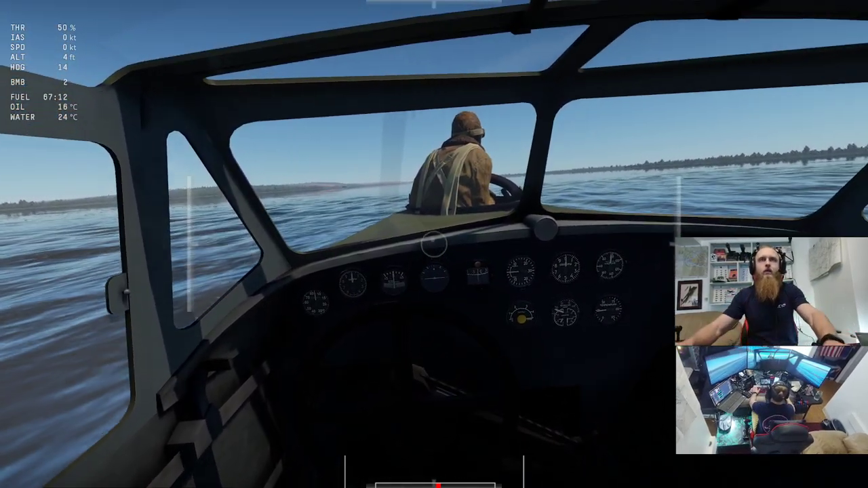
key("Escape")
Step: From the controls settings, go to Movement and open the rudder-pedal Yaw axis dialog
left_click(441, 224)
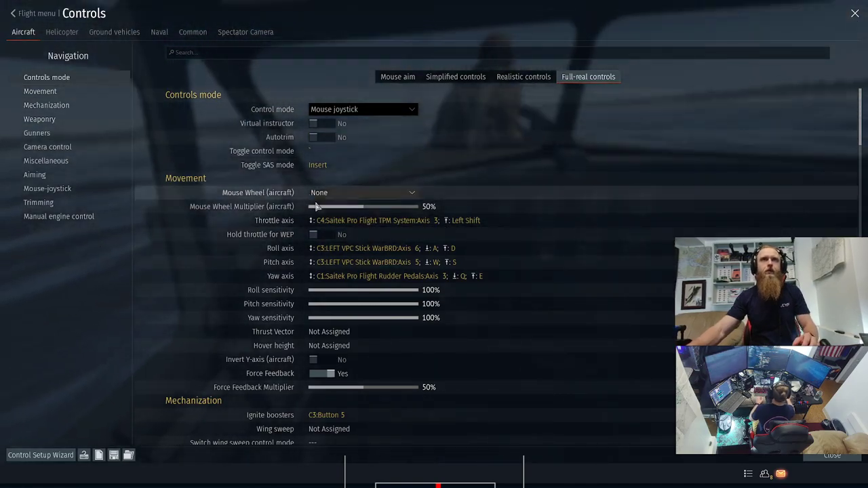
left_click(51, 107)
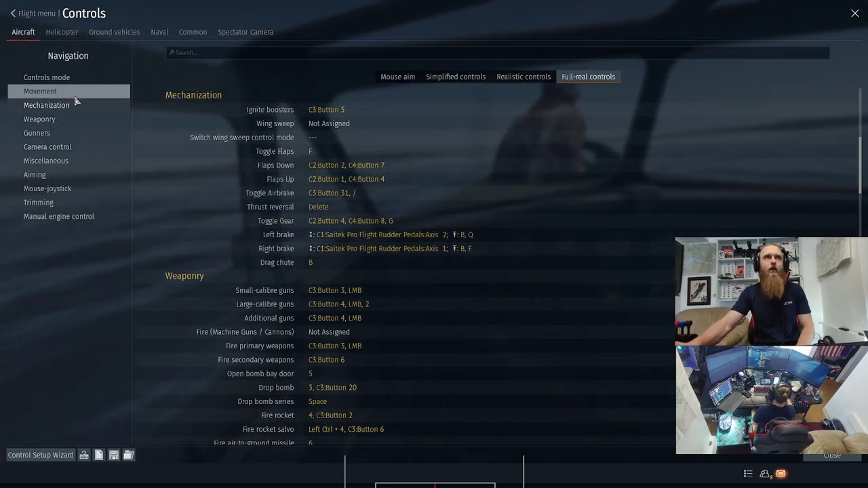
left_click(42, 92)
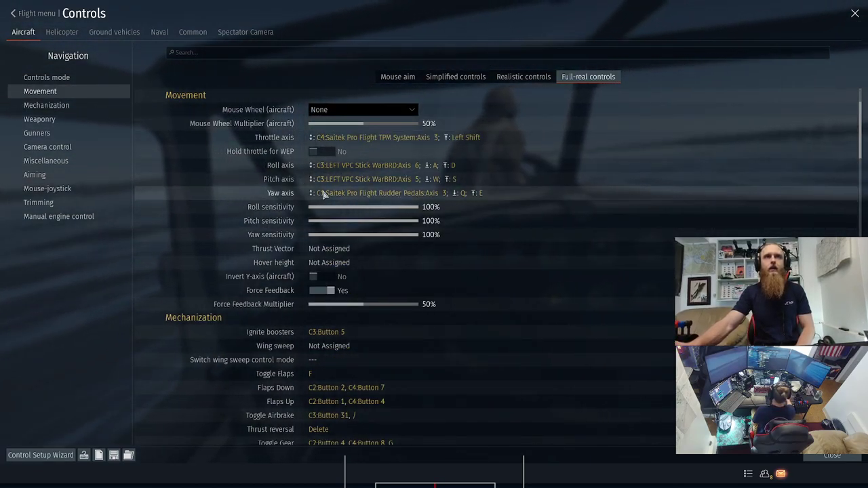
left_click(352, 193)
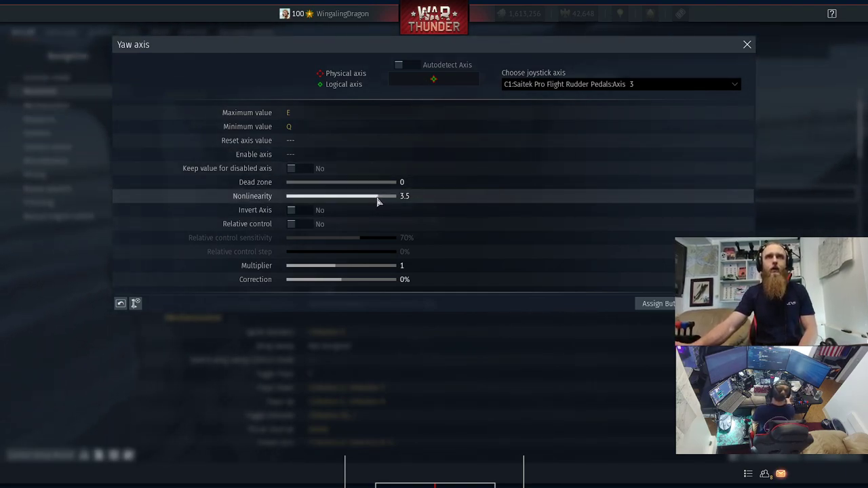
Step: Try yaw nonlinearity at 1, then about 2.3, then reset it, leaving it near 2.2
left_click_drag(378, 200, 203, 199)
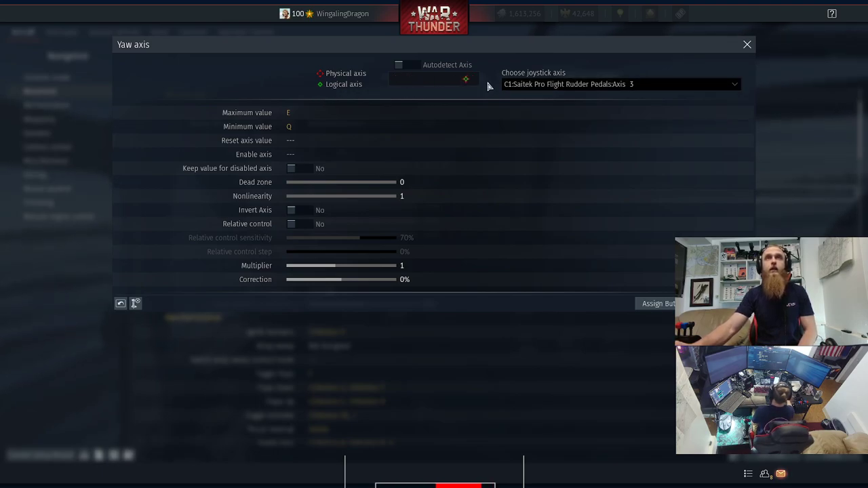
left_click_drag(290, 201, 364, 196)
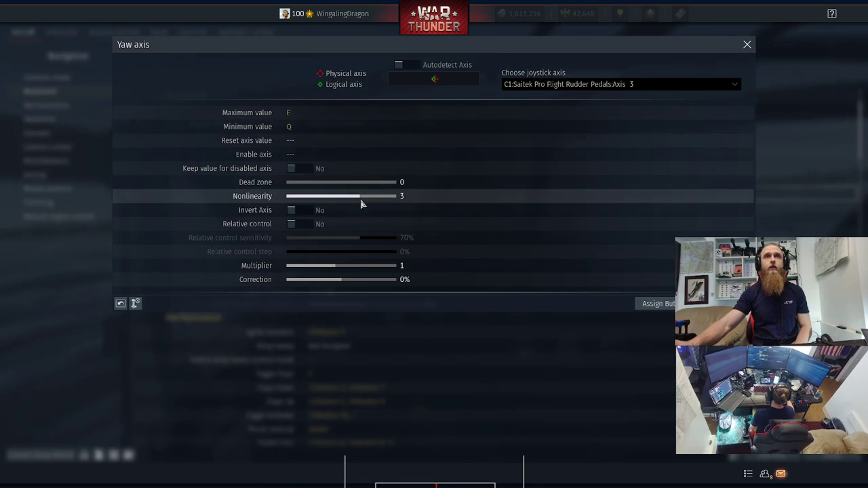
left_click(330, 199)
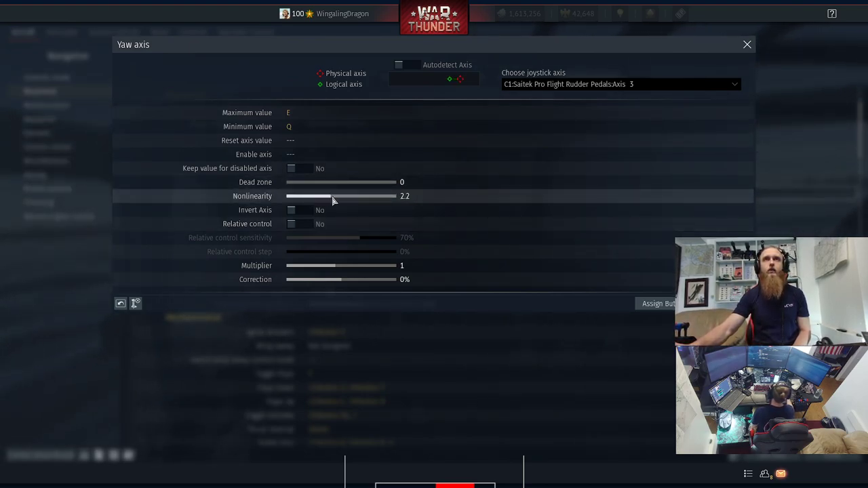
Step: Raise the yaw axis nonlinearity from 2.5 to 2.8, then to 3.4
left_click_drag(344, 201, 352, 197)
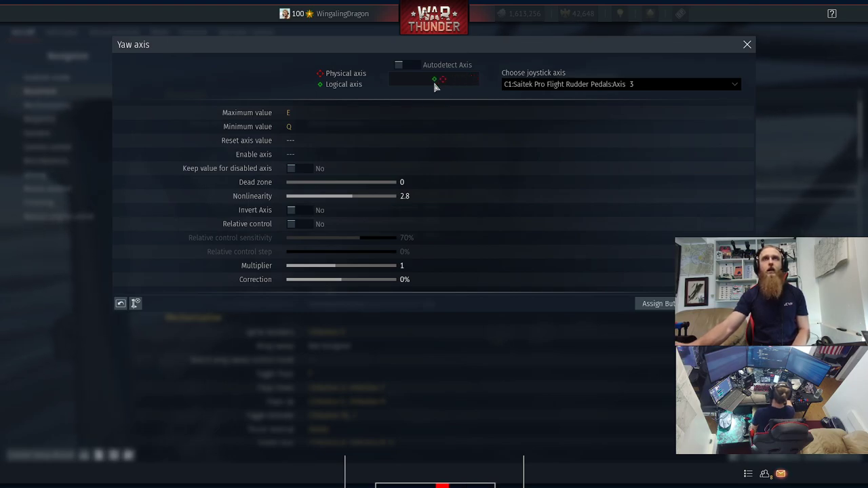
left_click_drag(357, 200, 373, 200)
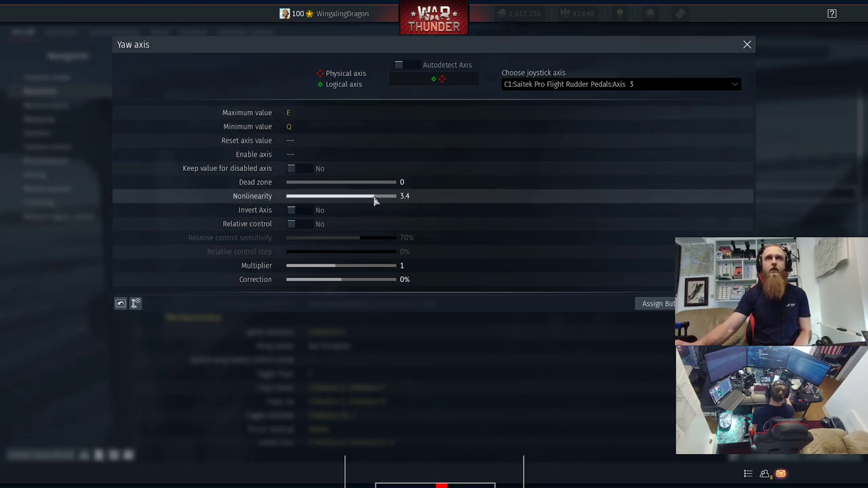